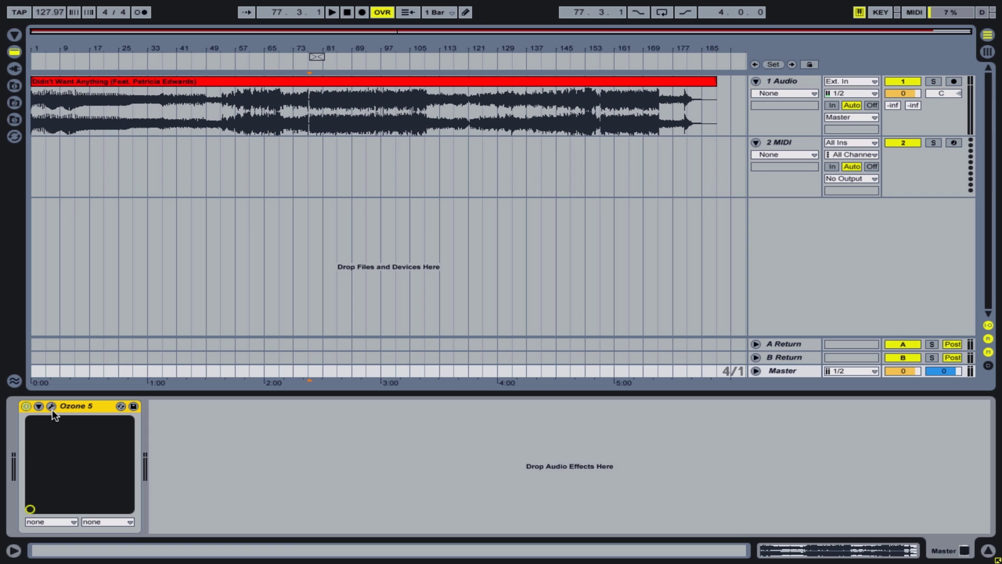
Open the Ozone 5 plug-in on the master track, dismiss the preset manager, and review the module order in the filter graph.
{"action": "left_click", "coordinate": [52, 406]}
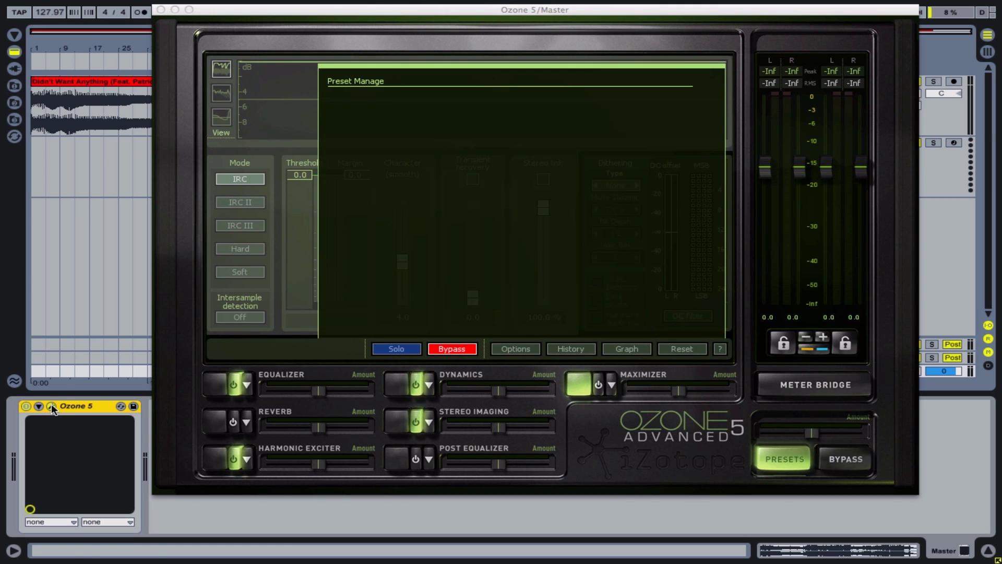
{"action": "left_click", "coordinate": [693, 326]}
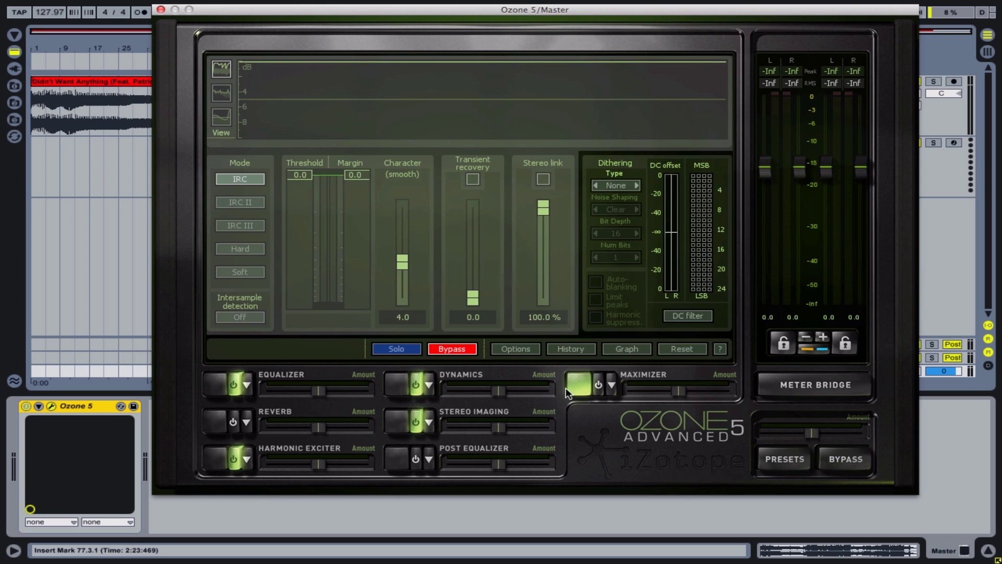
{"action": "left_click", "coordinate": [626, 349]}
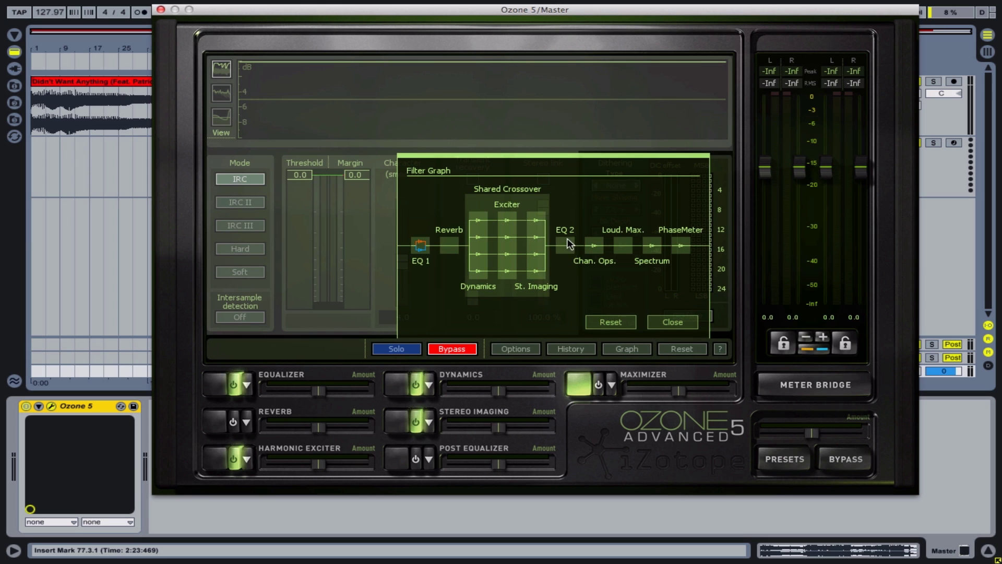
{"action": "left_click", "coordinate": [670, 322]}
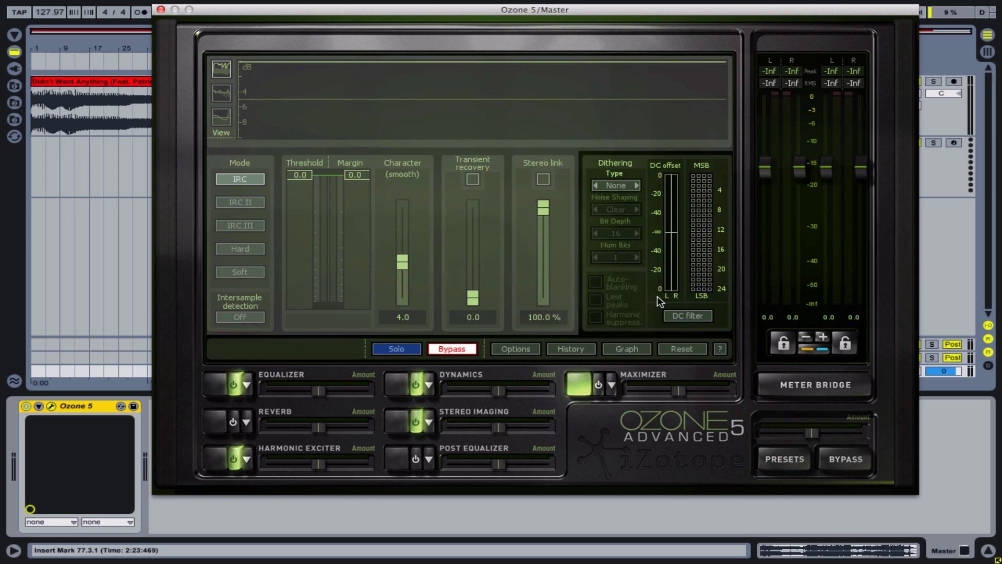
Bring up the post equalizer module and take it out of bypass.
{"action": "left_click", "coordinate": [401, 459]}
{"action": "left_click", "coordinate": [451, 349]}
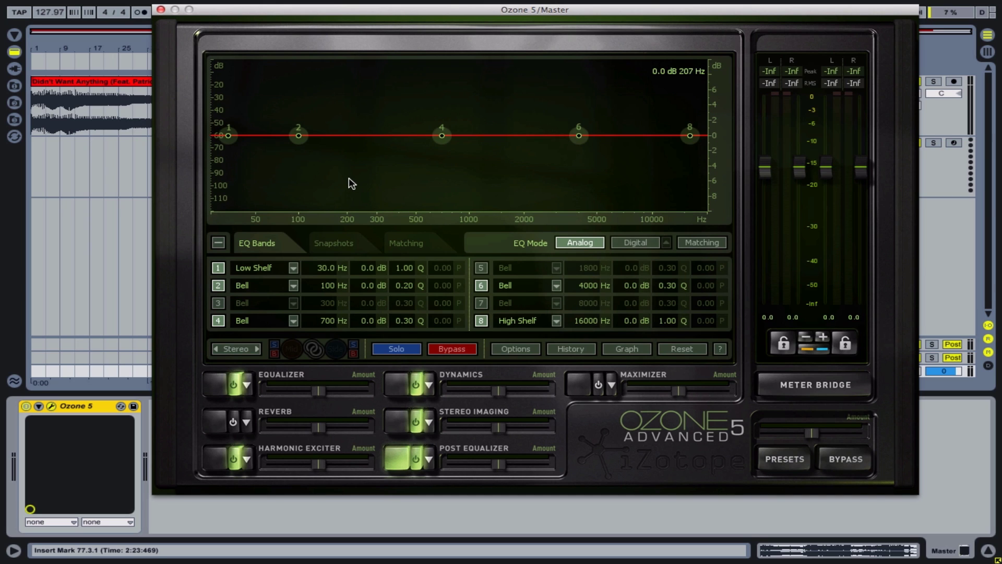
Try boosting band 2 about 1.6 dB at 282 Hz and the band 8 high shelf about 1.8 dB, and return both to 0 dB.
{"action": "left_click_drag", "start_coordinate": [298, 135], "coordinate": [371, 124]}
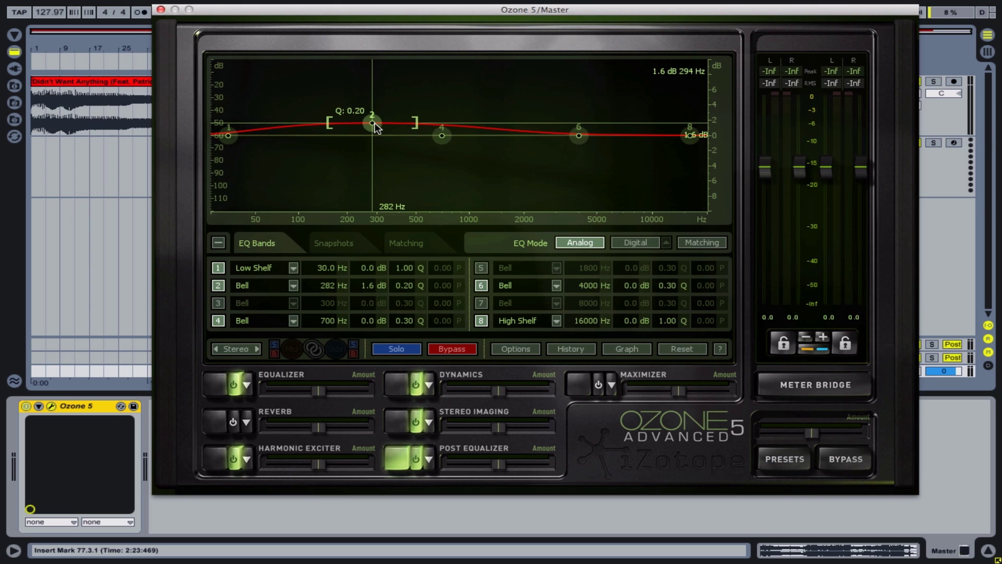
{"action": "left_click_drag", "start_coordinate": [690, 135], "coordinate": [707, 121]}
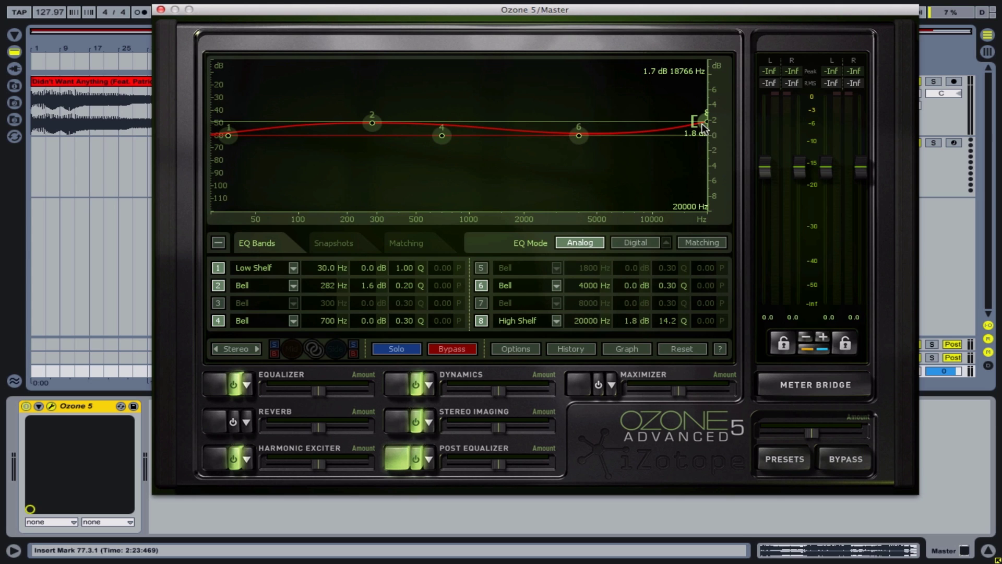
{"action": "left_click_drag", "start_coordinate": [706, 122], "coordinate": [678, 135]}
{"action": "left_click_drag", "start_coordinate": [372, 128], "coordinate": [360, 134]}
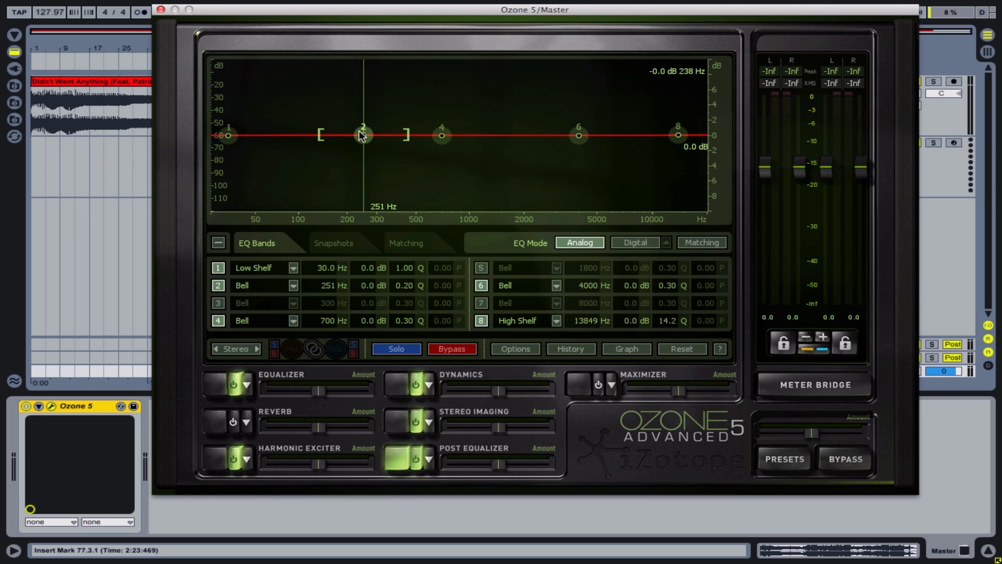
During playback, boost post equalizer band 2 about 2.3 dB at 254 Hz and the band 8 high shelf about 2.4 dB at 19516 Hz.
{"action": "key", "text": "space"}
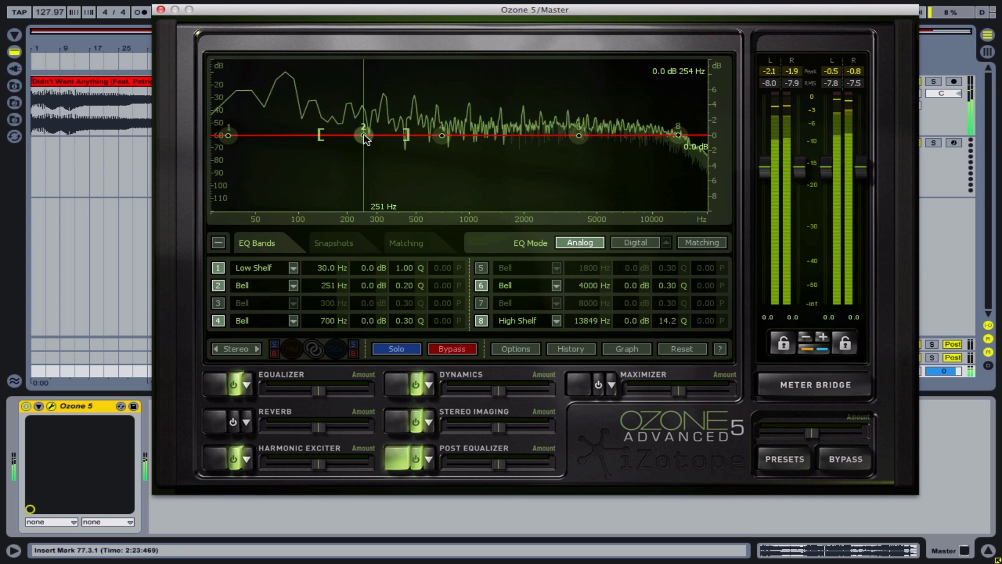
{"action": "mouse_move", "coordinate": [365, 136]}
{"action": "left_mouse_down"}
{"action": "mouse_move", "coordinate": [369, 116]}
{"action": "mouse_move", "coordinate": [353, 110]}
{"action": "mouse_move", "coordinate": [365, 118]}
{"action": "left_mouse_up"}
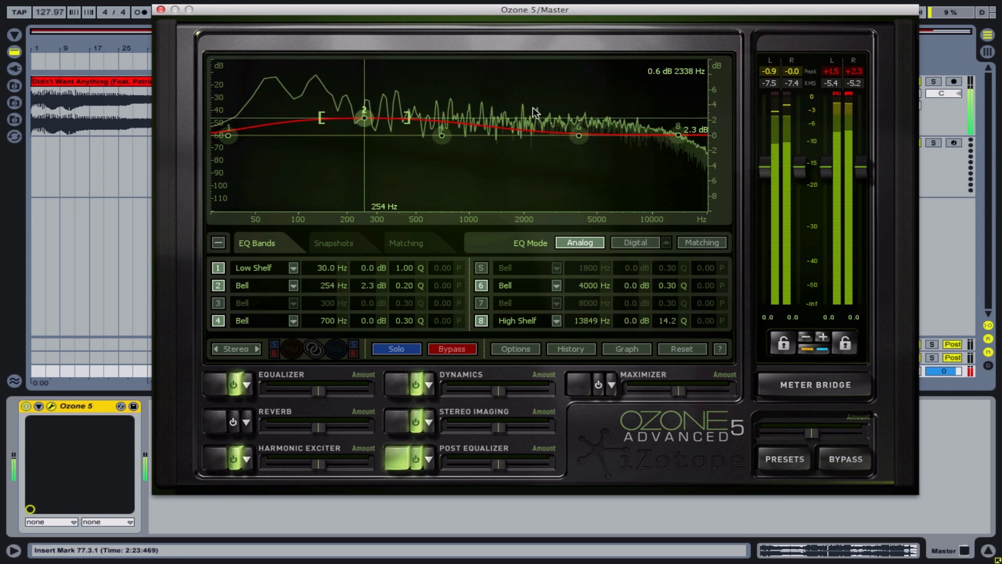
{"action": "left_click_drag", "start_coordinate": [678, 138], "coordinate": [705, 120]}
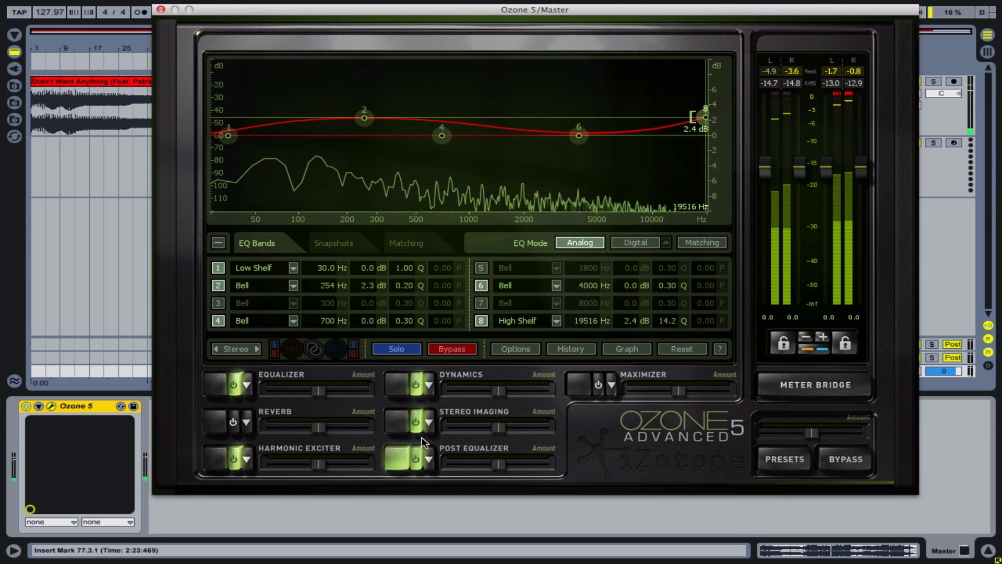
Compare the track with the post equalizer bypassed and active, leave it active, and stop playback.
{"action": "left_click", "coordinate": [452, 349]}
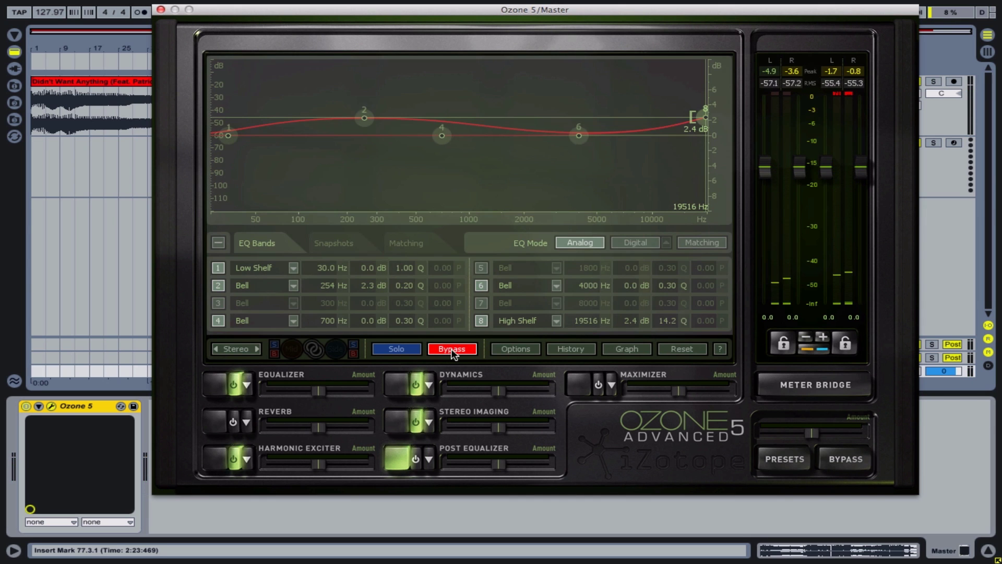
{"action": "left_click", "coordinate": [452, 348]}
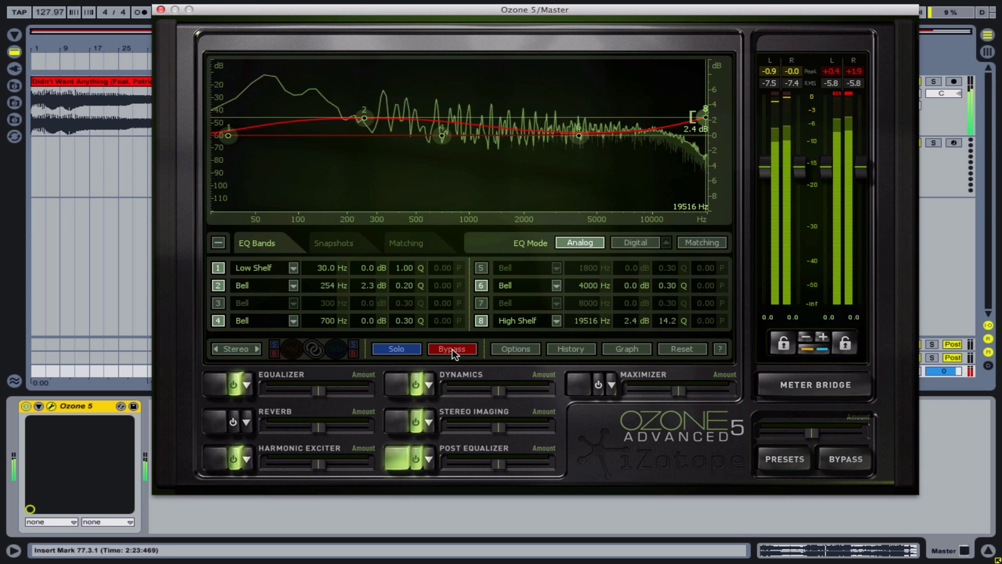
{"action": "left_click", "coordinate": [452, 349]}
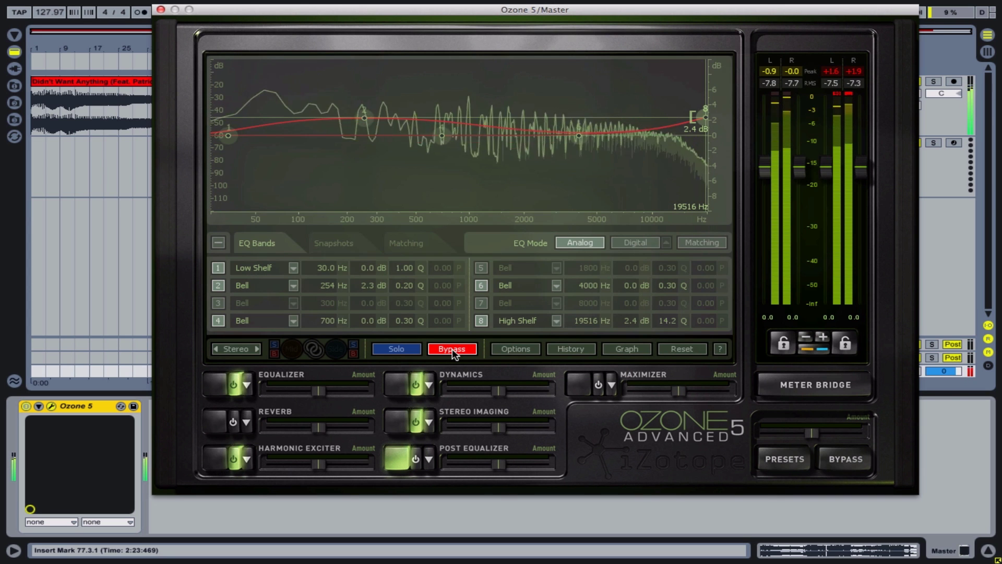
{"action": "left_click", "coordinate": [452, 348]}
{"action": "key", "text": "space"}
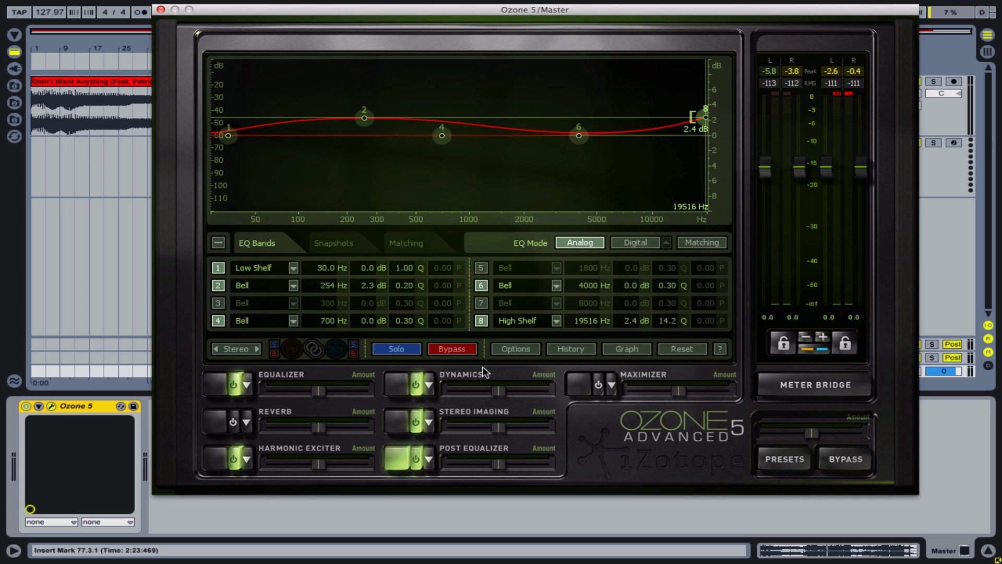
Activate the maximizer in IRC II mode with a margin of -0.3 dB.
{"action": "left_click", "coordinate": [578, 386]}
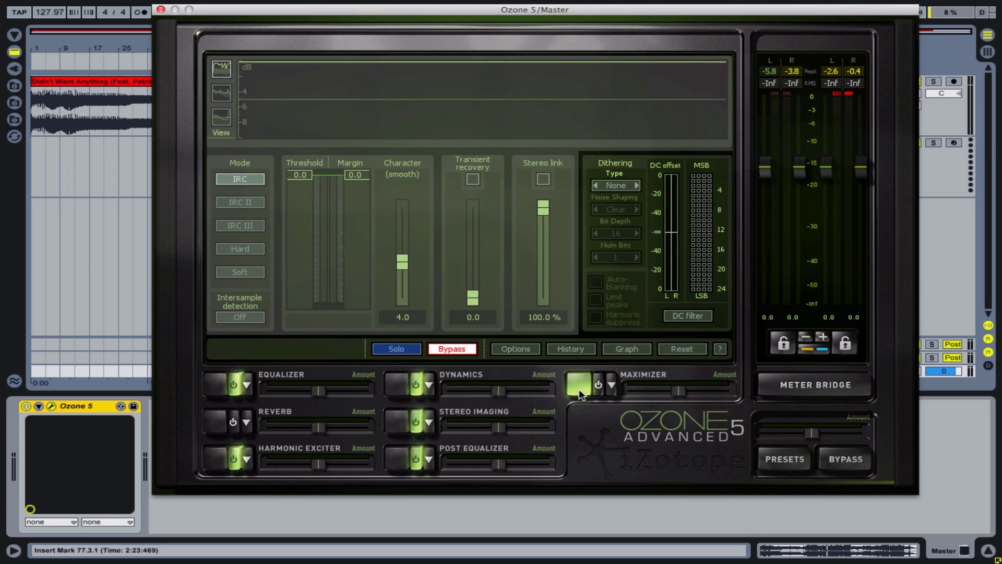
{"action": "left_click", "coordinate": [452, 349]}
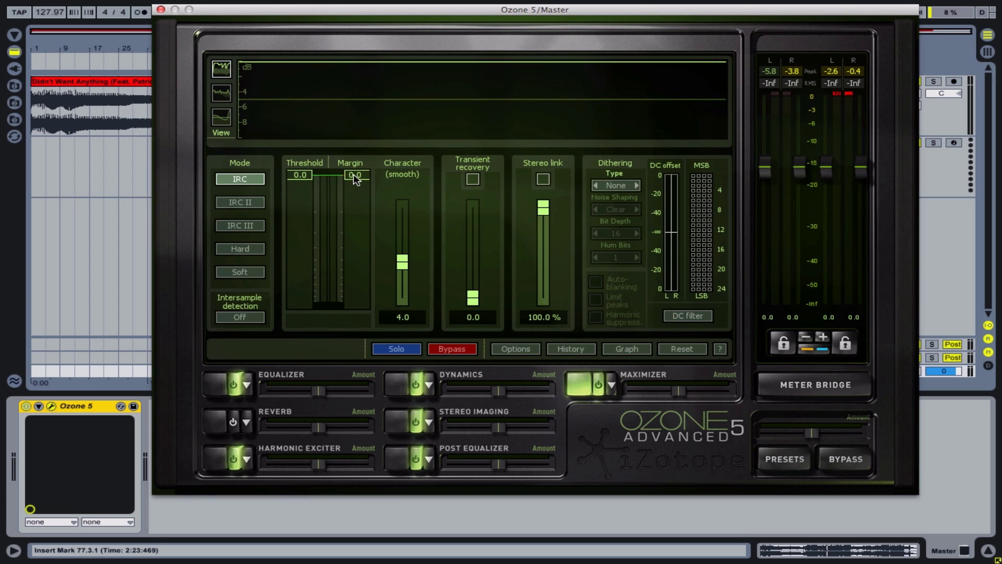
{"action": "left_click", "coordinate": [242, 208]}
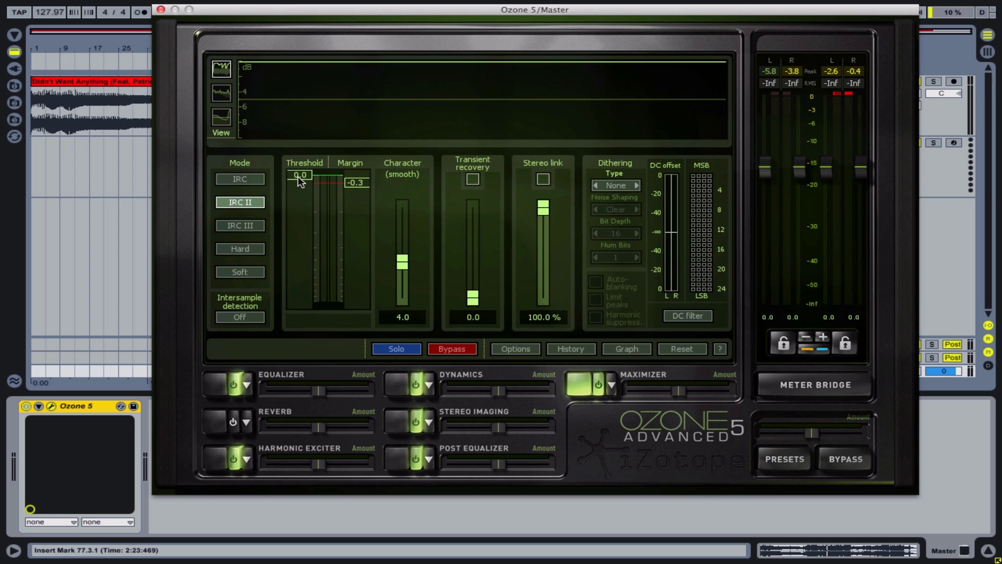
Lower the maximizer's threshold to -5.6 dB while the track plays, and stop playback.
{"action": "left_click_drag", "start_coordinate": [299, 180], "coordinate": [305, 220]}
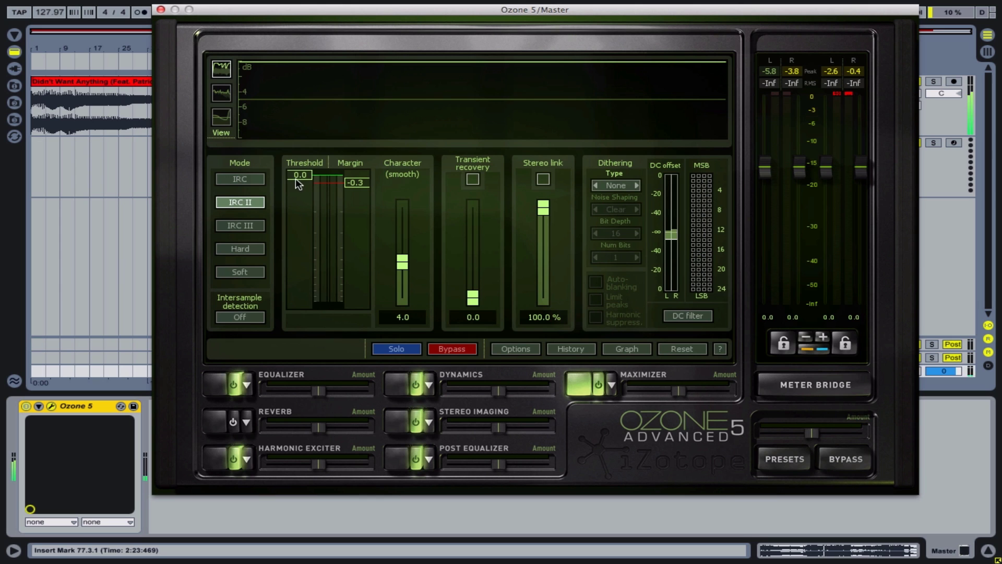
{"action": "key", "text": "space"}
{"action": "left_click_drag", "start_coordinate": [295, 177], "coordinate": [308, 246]}
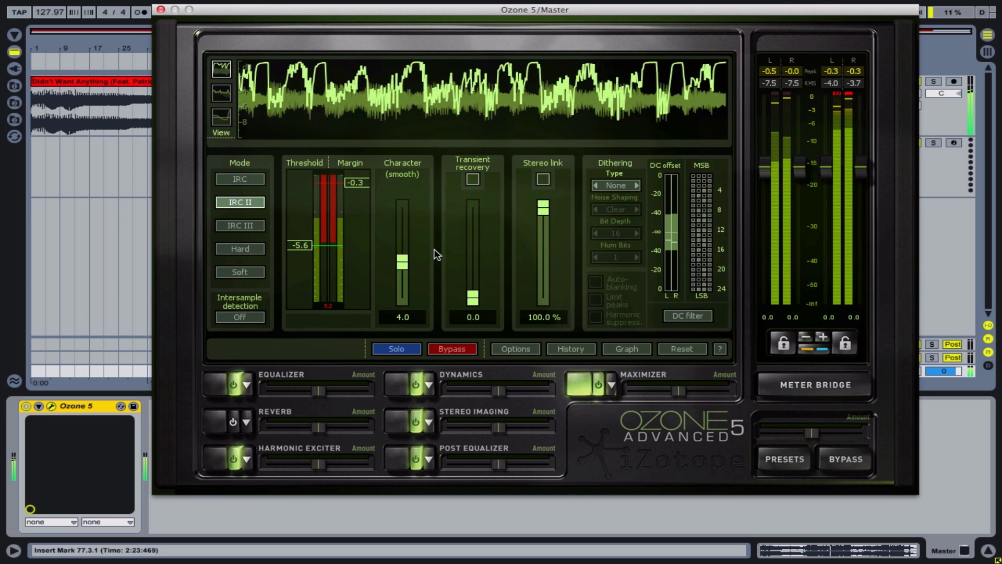
{"action": "key", "text": "space"}
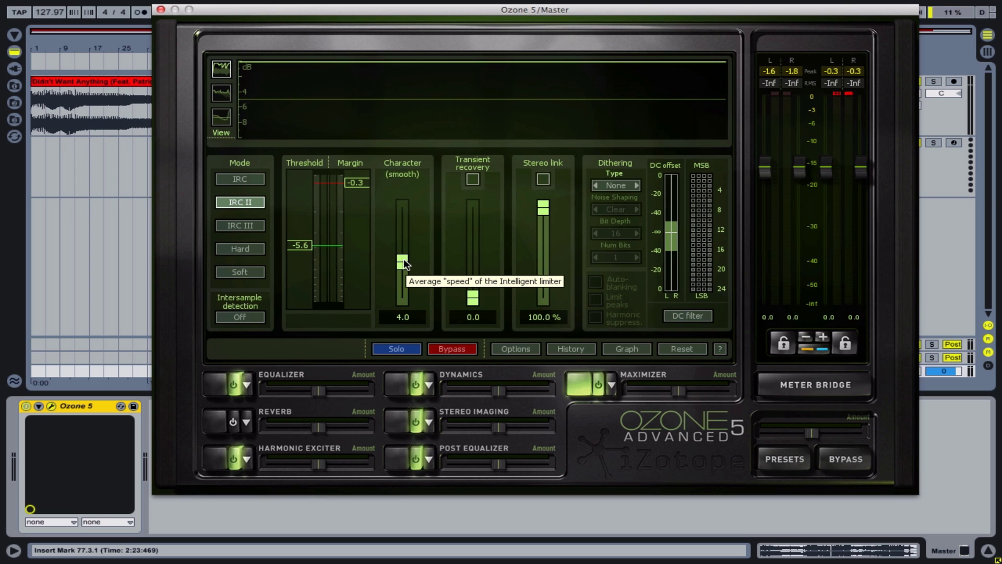
Audition the maximizer's Character at 10.0 during playback and settle on 3.0.
{"action": "left_click_drag", "start_coordinate": [403, 260], "coordinate": [424, 268]}
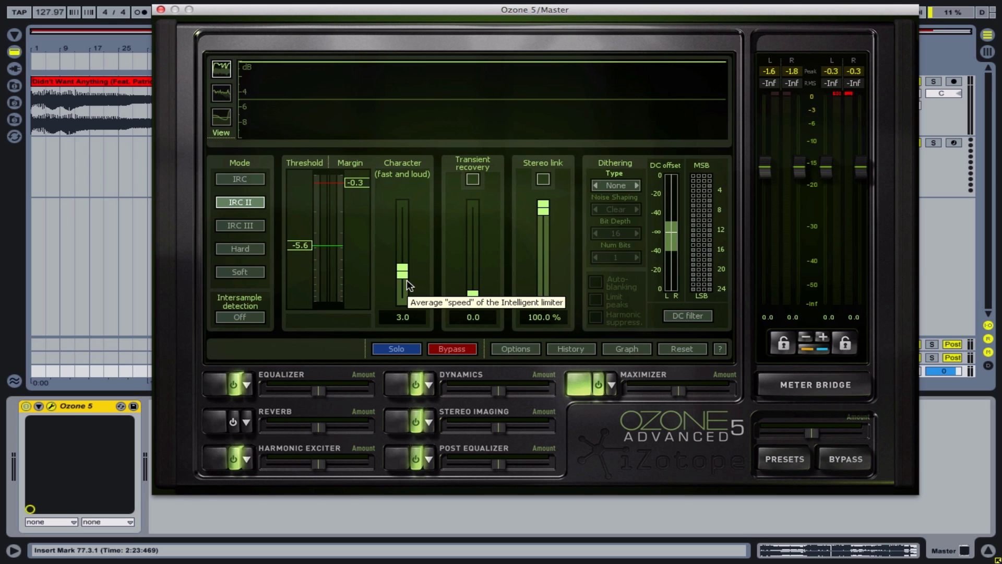
{"action": "left_click_drag", "start_coordinate": [400, 270], "coordinate": [406, 195]}
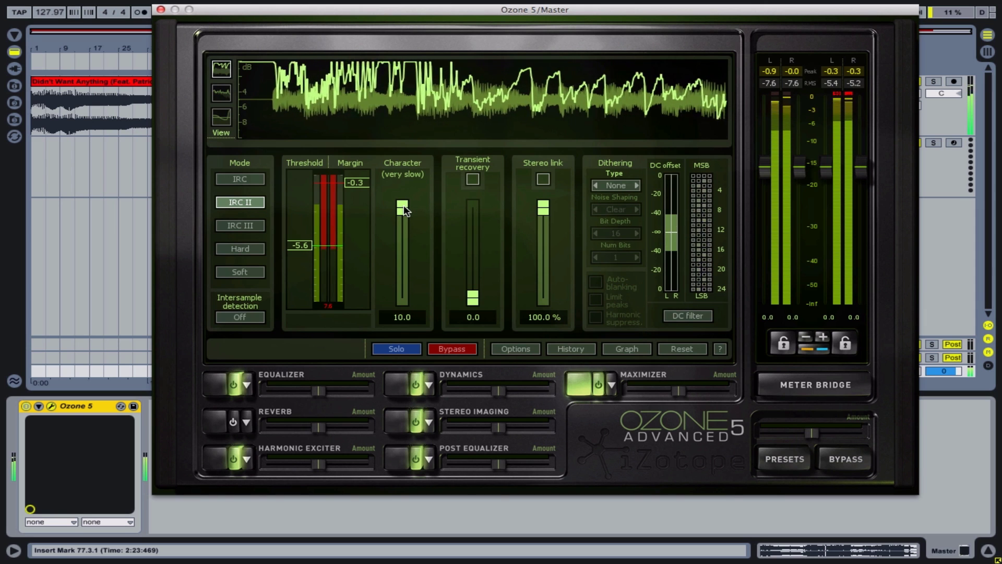
{"action": "left_click_drag", "start_coordinate": [402, 204], "coordinate": [403, 268]}
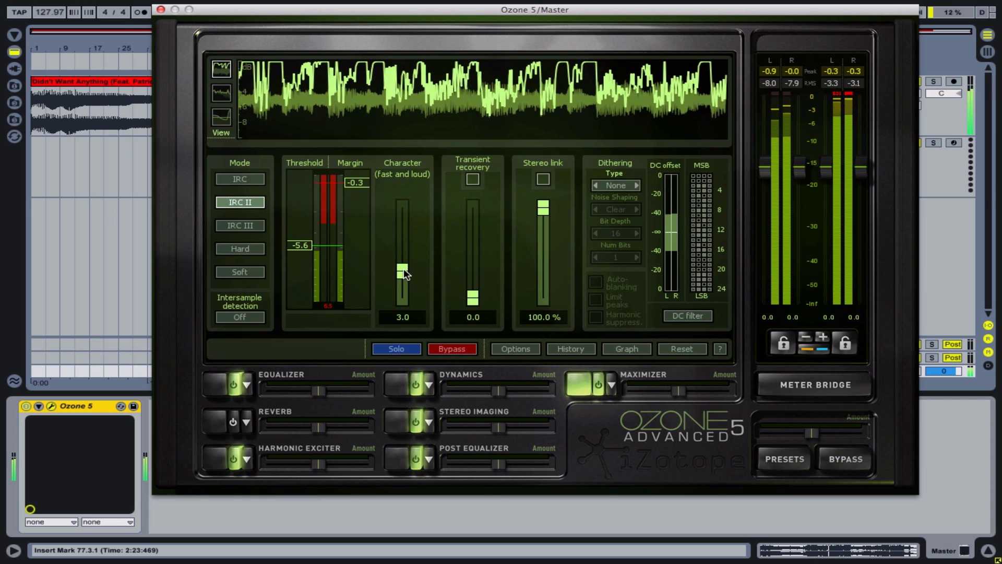
{"action": "key", "text": "space"}
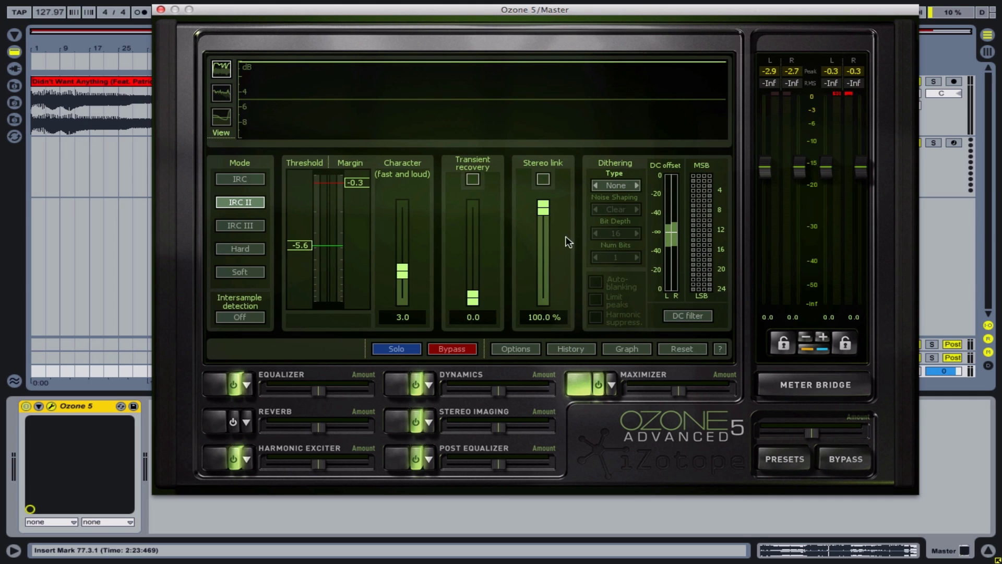
Set the maximizer's dithering type to MBIT+ with High noise shaping, and compare playback with the maximizer bypassed and active.
{"action": "left_click", "coordinate": [610, 186]}
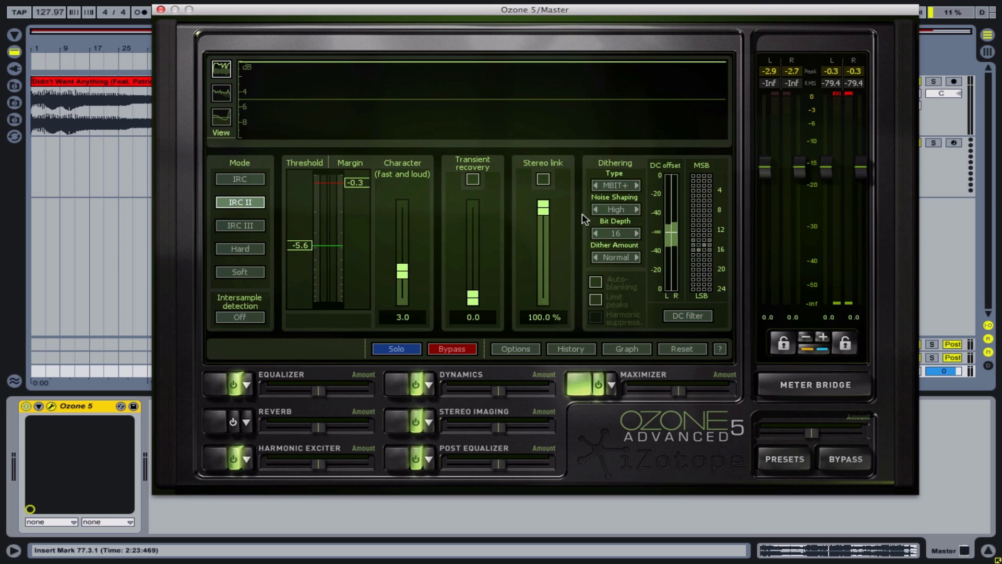
{"action": "left_click", "coordinate": [462, 350]}
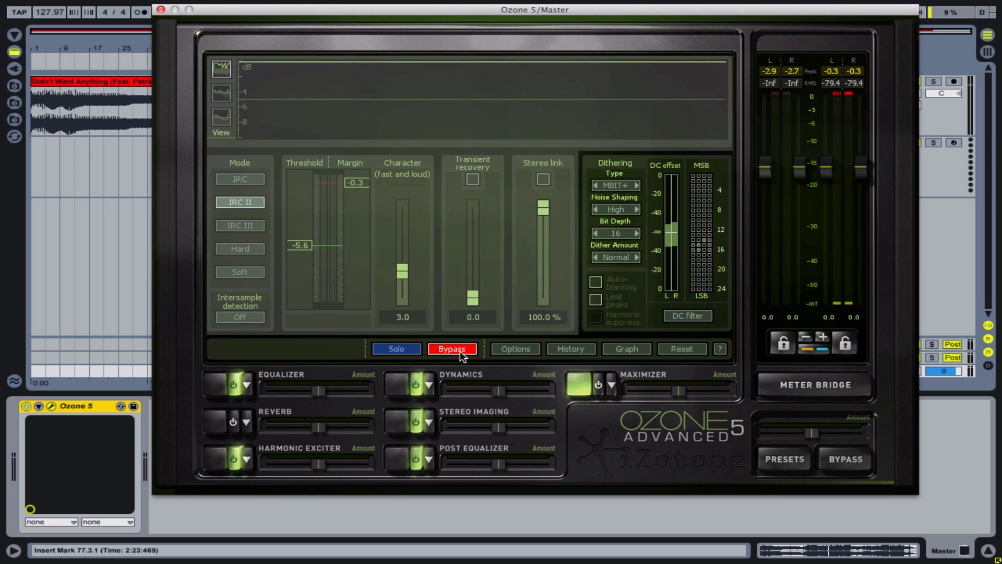
{"action": "key", "text": "space"}
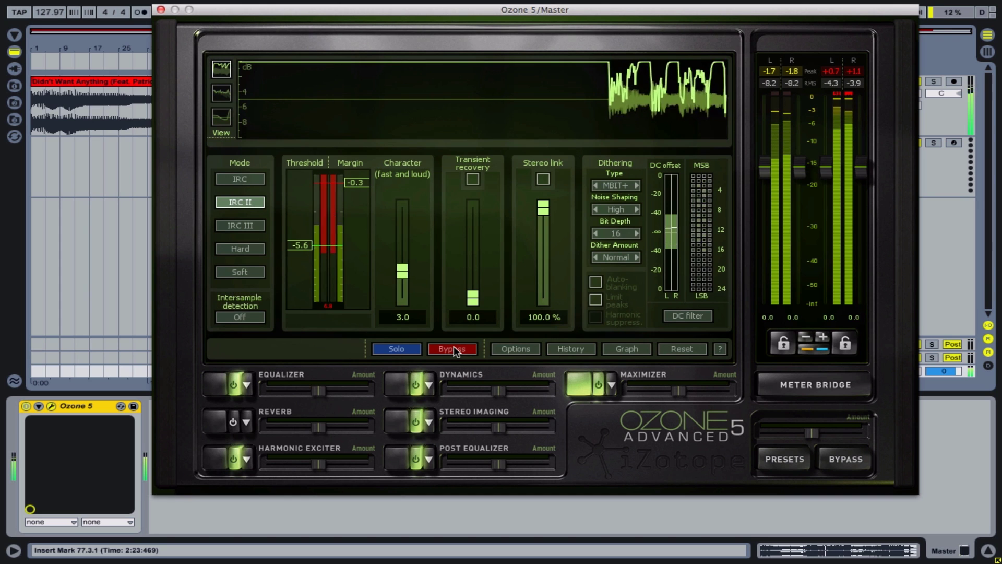
{"action": "left_click", "coordinate": [453, 347]}
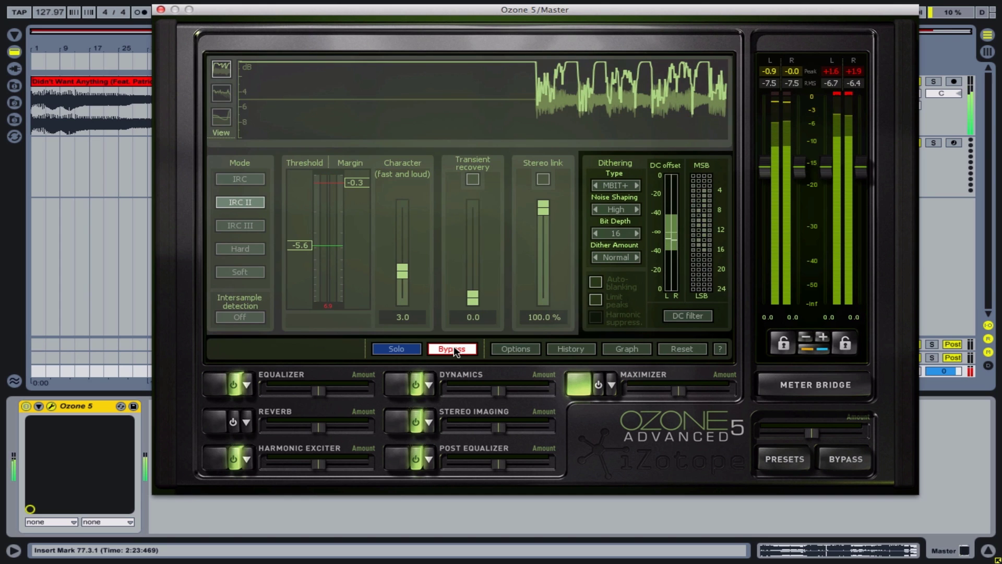
{"action": "left_click", "coordinate": [453, 349]}
{"action": "key", "text": "space"}
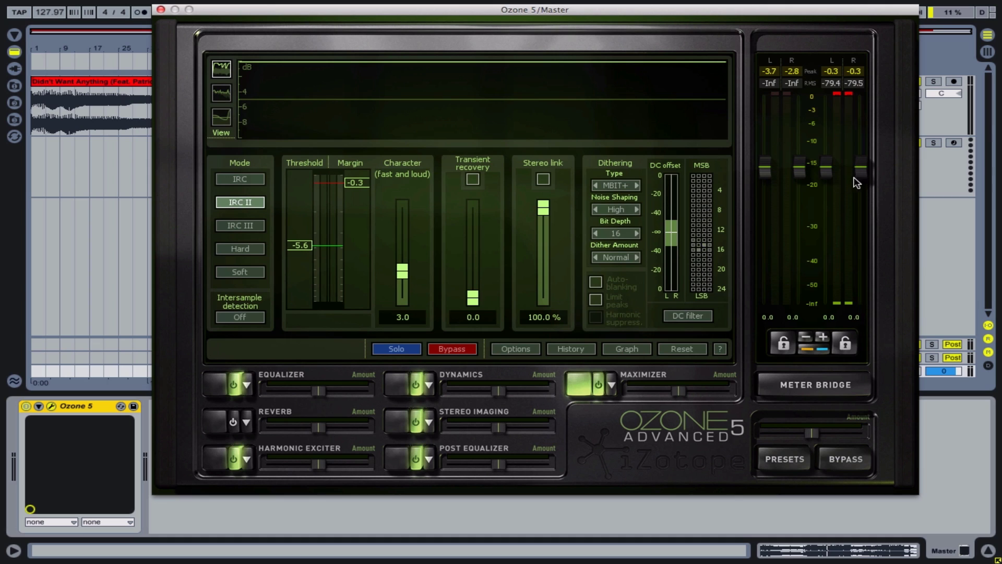
Reset the output clip indicators and lower both output channels to -3.6 dB during playback.
{"action": "left_click", "coordinate": [848, 94]}
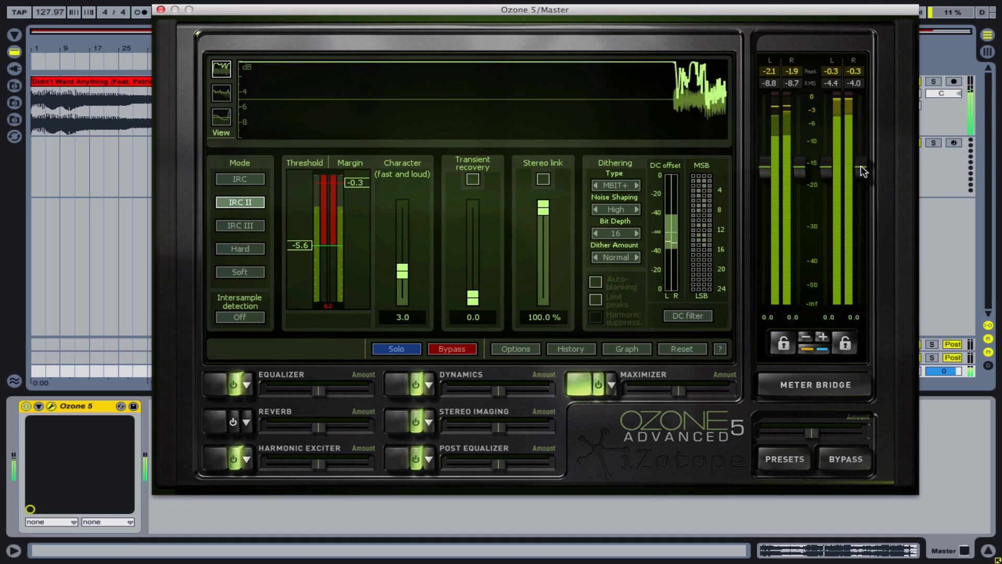
{"action": "left_click_drag", "start_coordinate": [864, 172], "coordinate": [868, 198]}
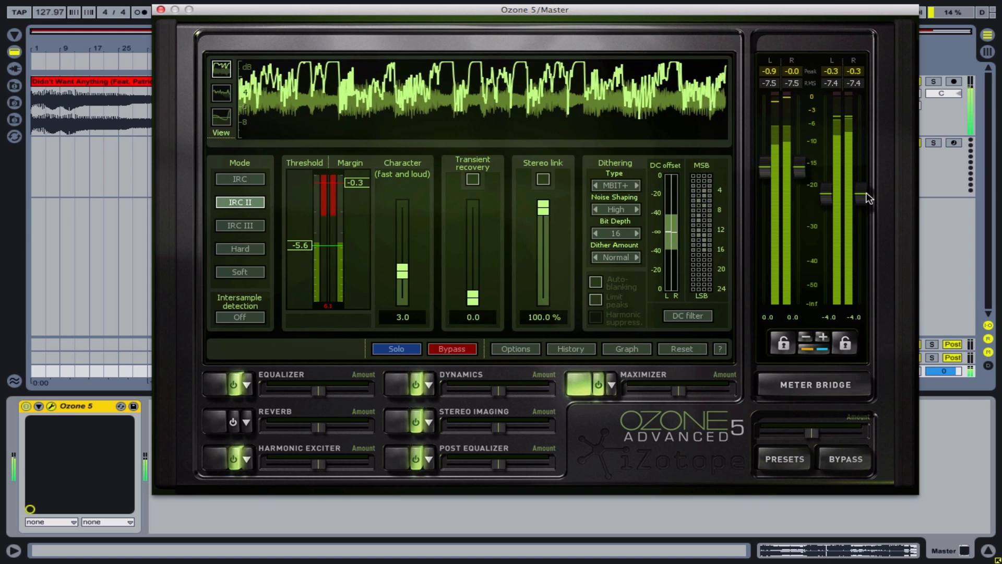
{"action": "left_click_drag", "start_coordinate": [866, 197], "coordinate": [864, 195]}
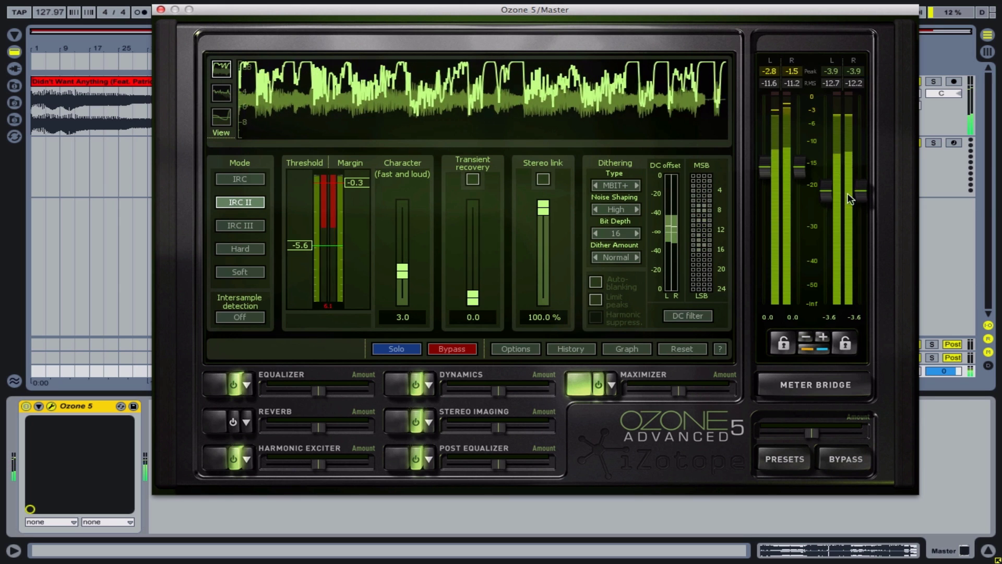
{"action": "key", "text": "space"}
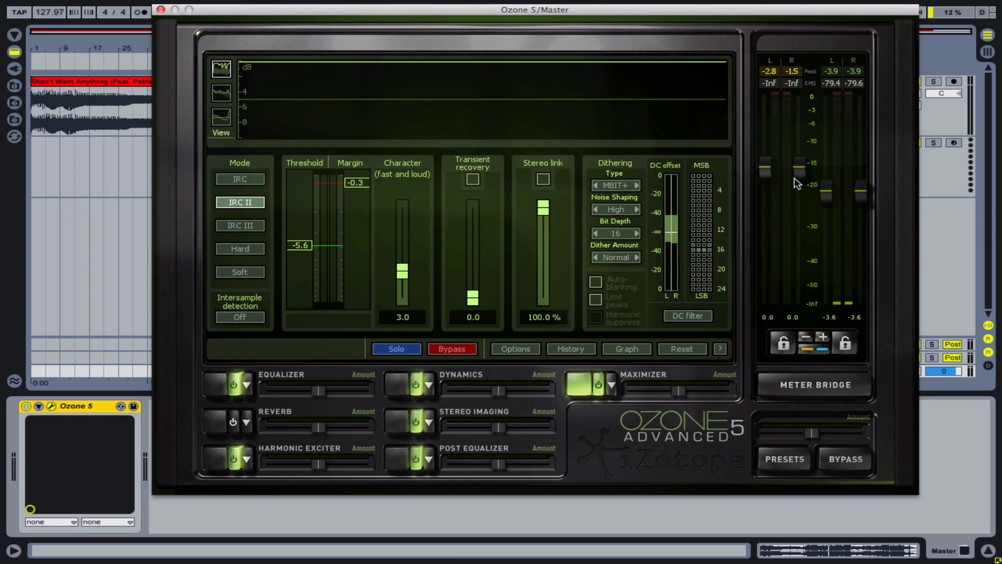
Enable the Hall reverb, start playback, and raise its wet mix to 11.7%.
{"action": "left_click", "coordinate": [211, 420]}
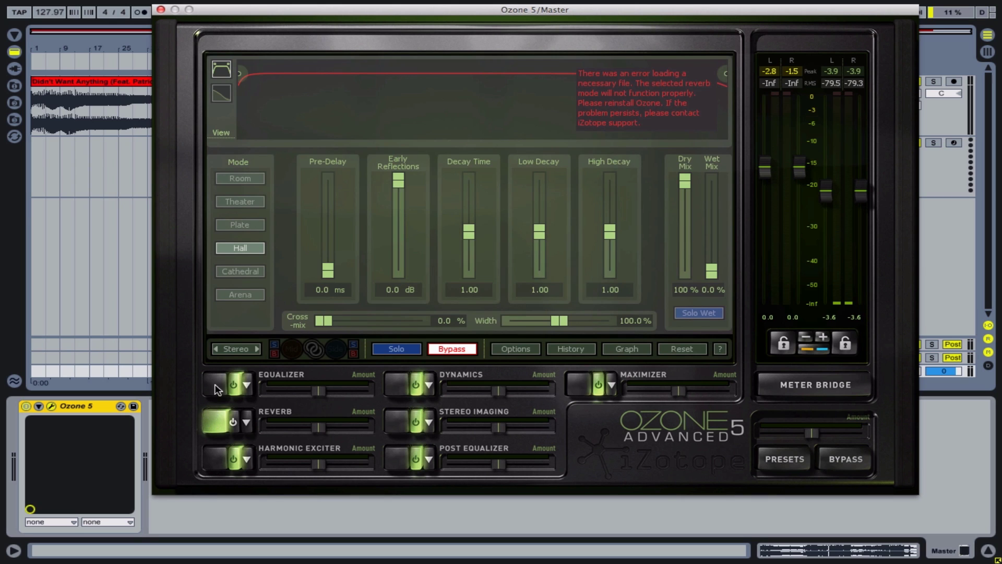
{"action": "left_click", "coordinate": [445, 349]}
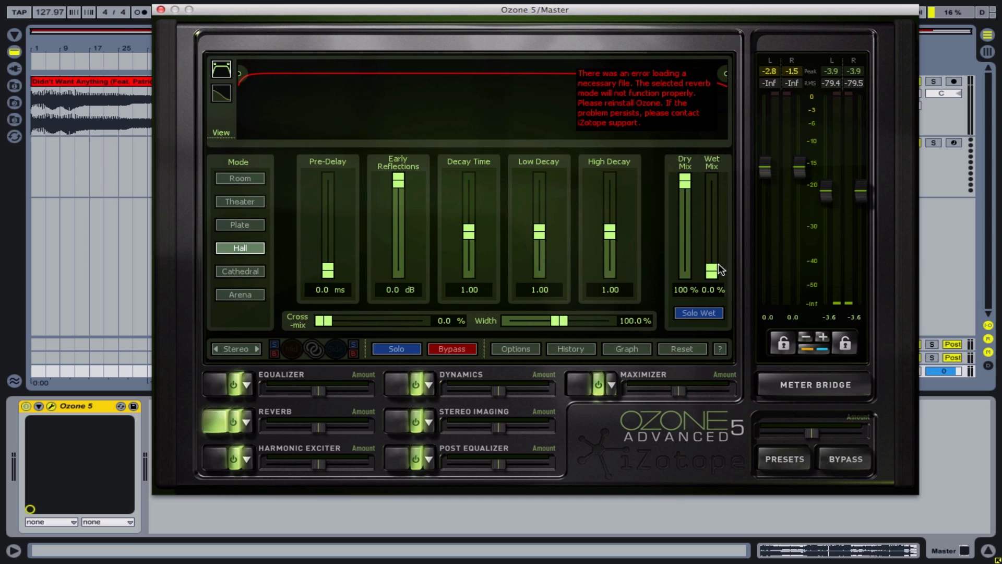
{"action": "left_click_drag", "start_coordinate": [714, 271], "coordinate": [714, 257]}
{"action": "left_click", "coordinate": [711, 313]}
{"action": "key", "text": "space"}
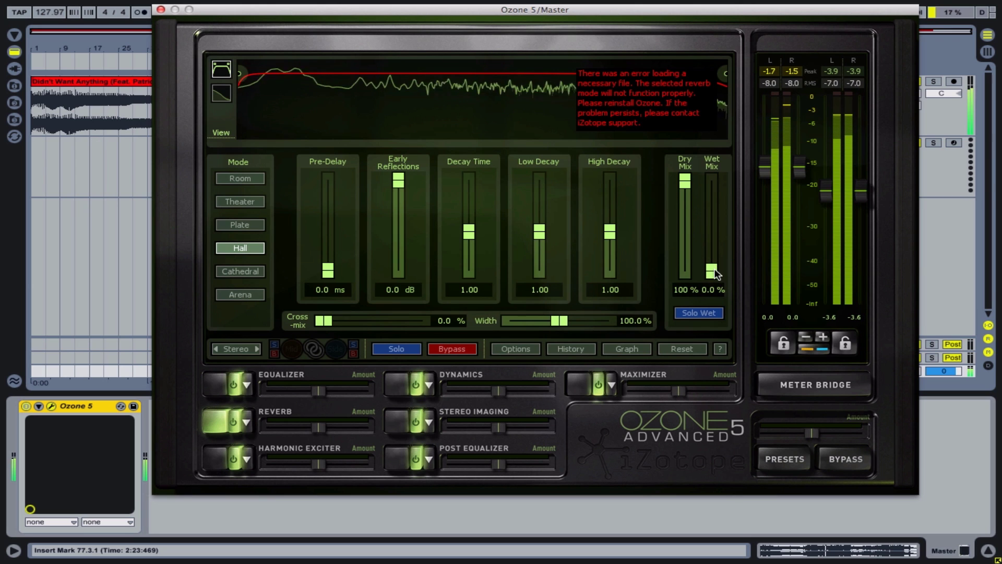
{"action": "mouse_move", "coordinate": [712, 270]}
{"action": "left_mouse_down"}
{"action": "mouse_move", "coordinate": [713, 255]}
{"action": "mouse_move", "coordinate": [721, 263]}
{"action": "left_mouse_up"}
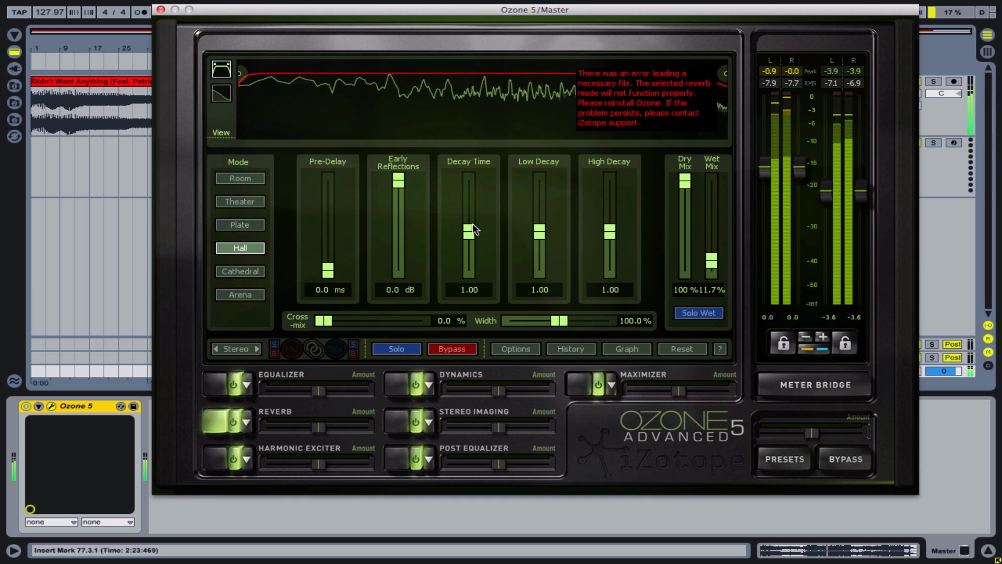
Set the reverb's decay time to 0.76, low decay to 1.15 and high decay to 0.93 during playback.
{"action": "left_click_drag", "start_coordinate": [469, 226], "coordinate": [480, 246]}
{"action": "mouse_move", "coordinate": [539, 232]}
{"action": "left_mouse_down"}
{"action": "mouse_move", "coordinate": [539, 202]}
{"action": "mouse_move", "coordinate": [544, 221]}
{"action": "left_mouse_up"}
{"action": "mouse_move", "coordinate": [609, 232]}
{"action": "left_mouse_down"}
{"action": "mouse_move", "coordinate": [609, 201]}
{"action": "mouse_move", "coordinate": [610, 229]}
{"action": "left_mouse_up"}
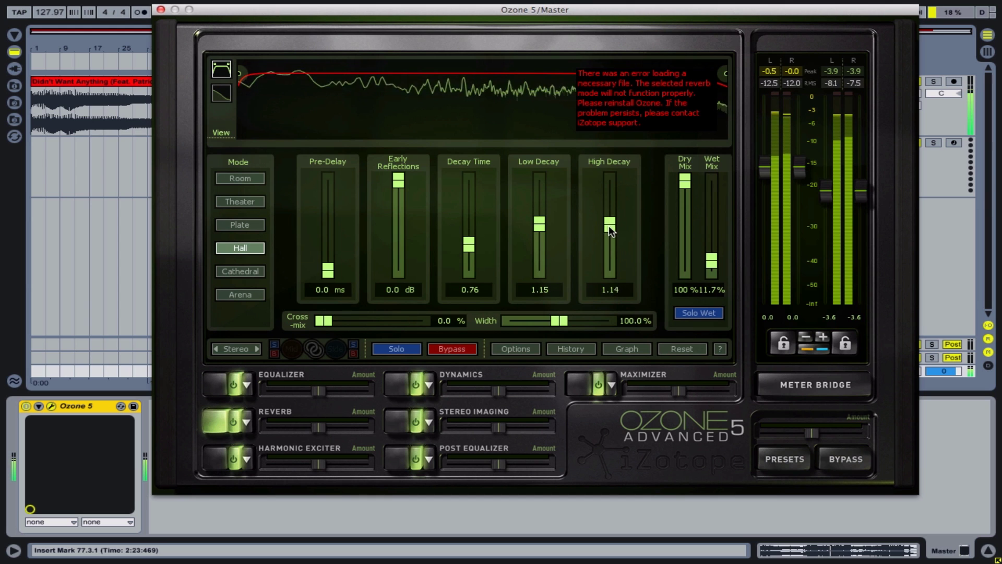
Solo the wet reverb signal to set the wet mix to 3.9% and pre-delay to 3.1 ms, and turn the wet solo off.
{"action": "left_click", "coordinate": [701, 312]}
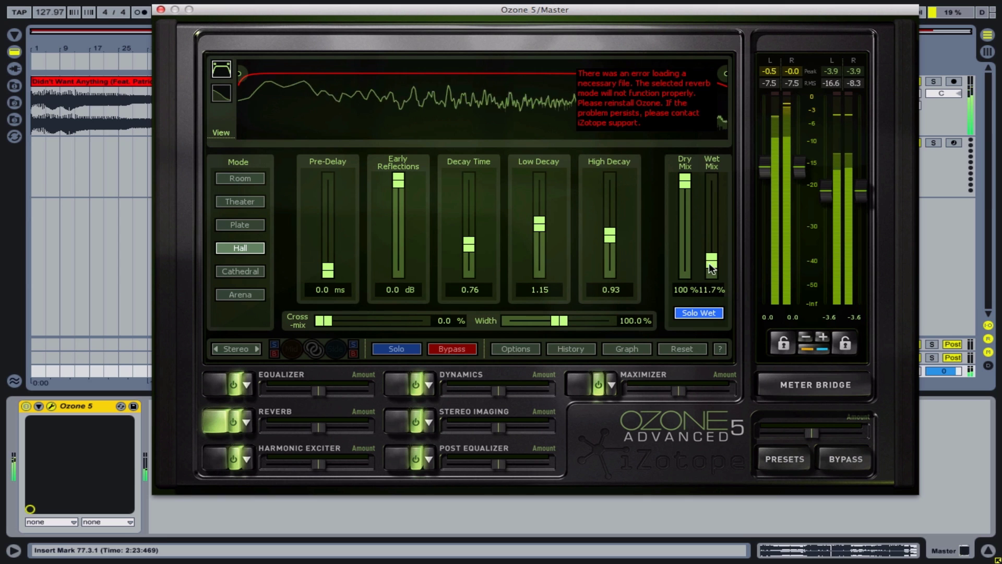
{"action": "left_click_drag", "start_coordinate": [711, 267], "coordinate": [704, 293]}
{"action": "left_click", "coordinate": [699, 312]}
{"action": "mouse_move", "coordinate": [328, 270]}
{"action": "left_mouse_down"}
{"action": "mouse_move", "coordinate": [330, 183]}
{"action": "mouse_move", "coordinate": [336, 267]}
{"action": "left_mouse_up"}
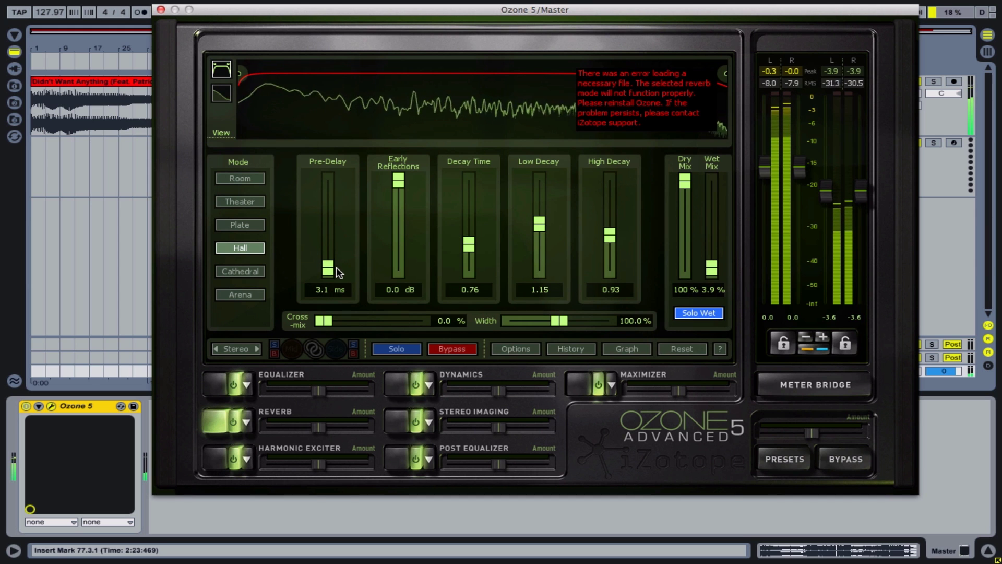
{"action": "left_click", "coordinate": [705, 314]}
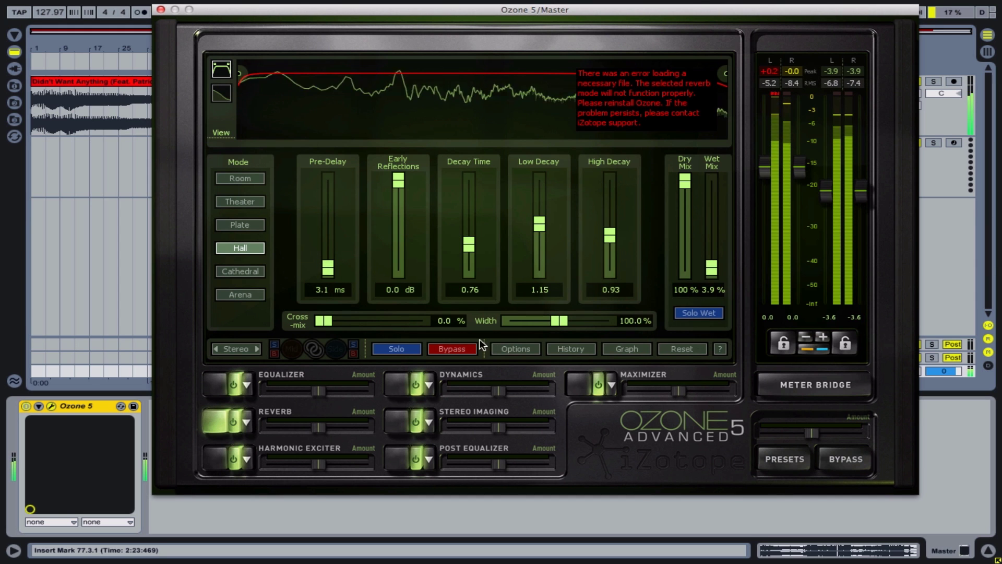
Return playback to the section at 77.3.1, turn on looping for it, and move the plug-in window clear of the arrangement and back.
{"action": "left_click_drag", "start_coordinate": [434, 107], "coordinate": [457, 188]}
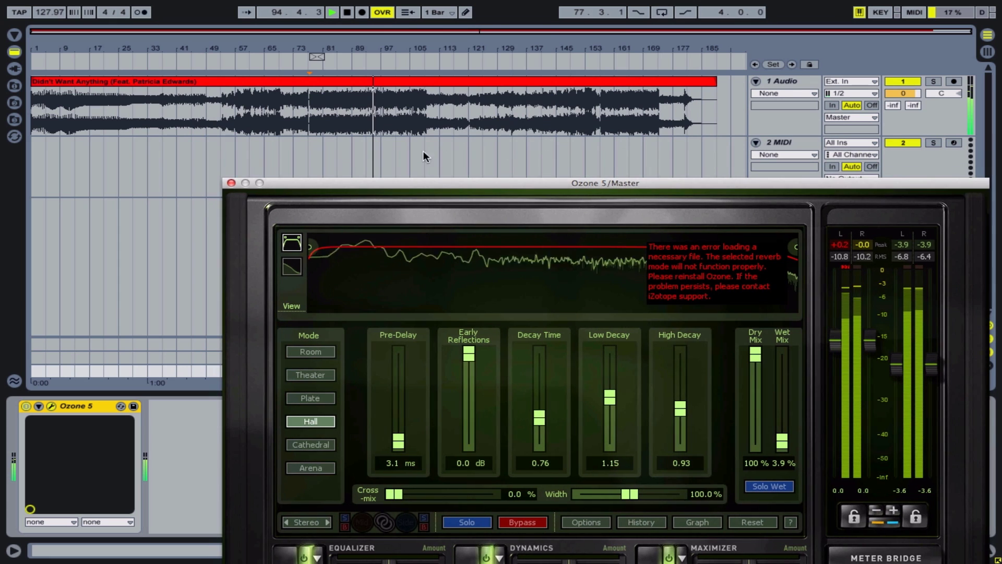
{"action": "left_click", "coordinate": [308, 63]}
{"action": "left_click", "coordinate": [662, 12]}
{"action": "left_click_drag", "start_coordinate": [652, 181], "coordinate": [527, 14]}
{"action": "left_click_drag", "start_coordinate": [630, 191], "coordinate": [624, 156]}
{"action": "left_click_drag", "start_coordinate": [347, 203], "coordinate": [340, 150]}
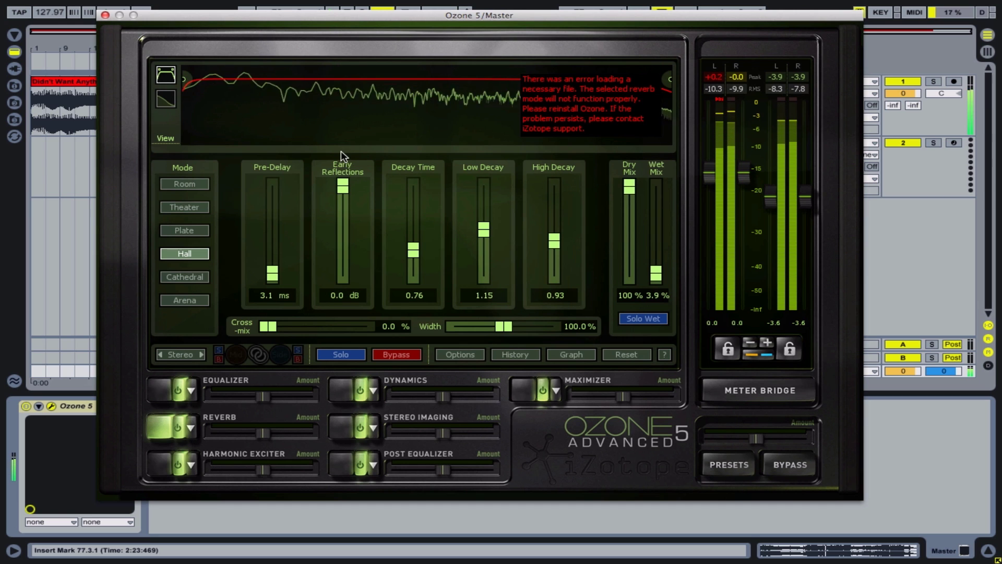
Stop playback and bypass the reverb module.
{"action": "key", "text": "space"}
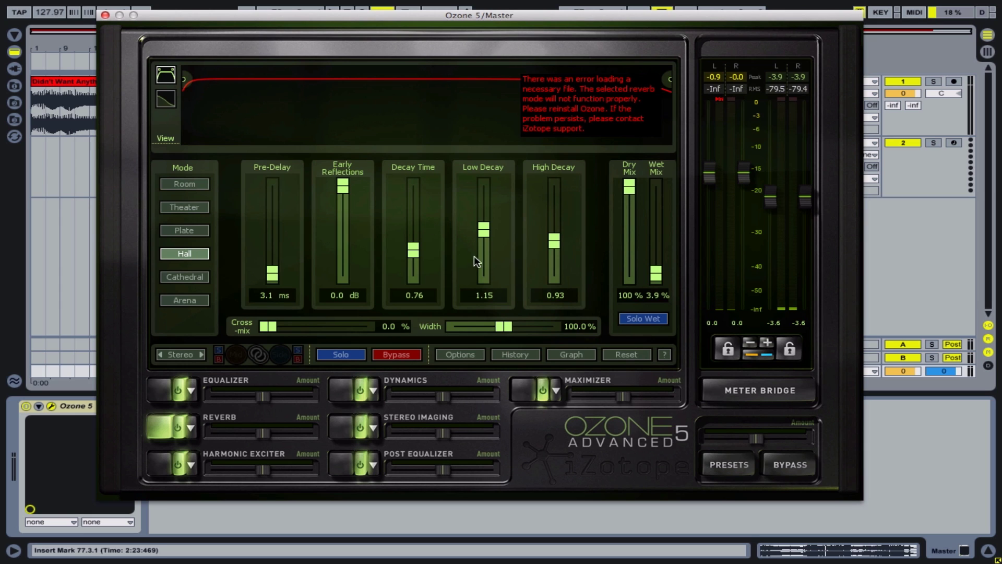
{"action": "left_click", "coordinate": [178, 423]}
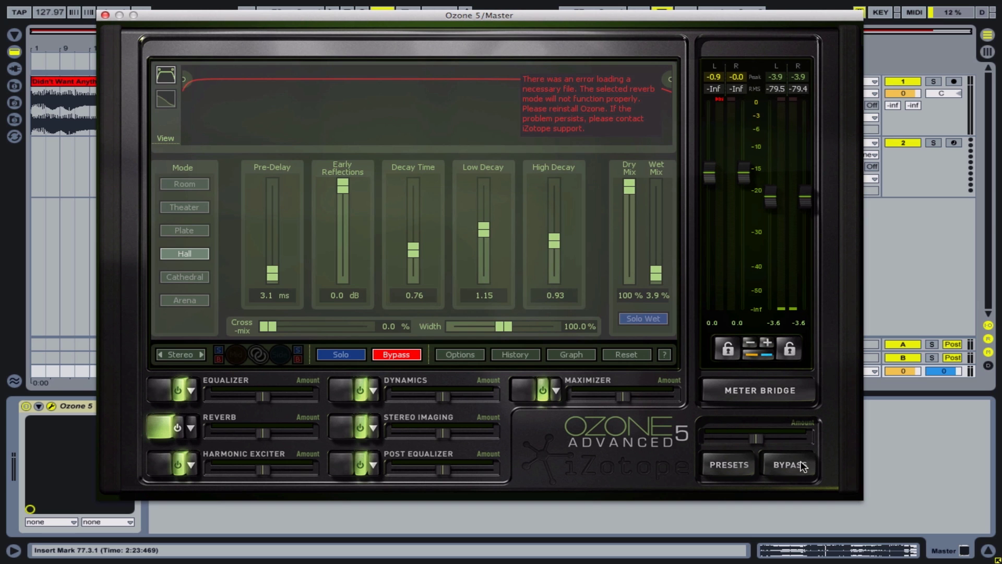
{"action": "left_click_drag", "start_coordinate": [612, 16], "coordinate": [510, 23]}
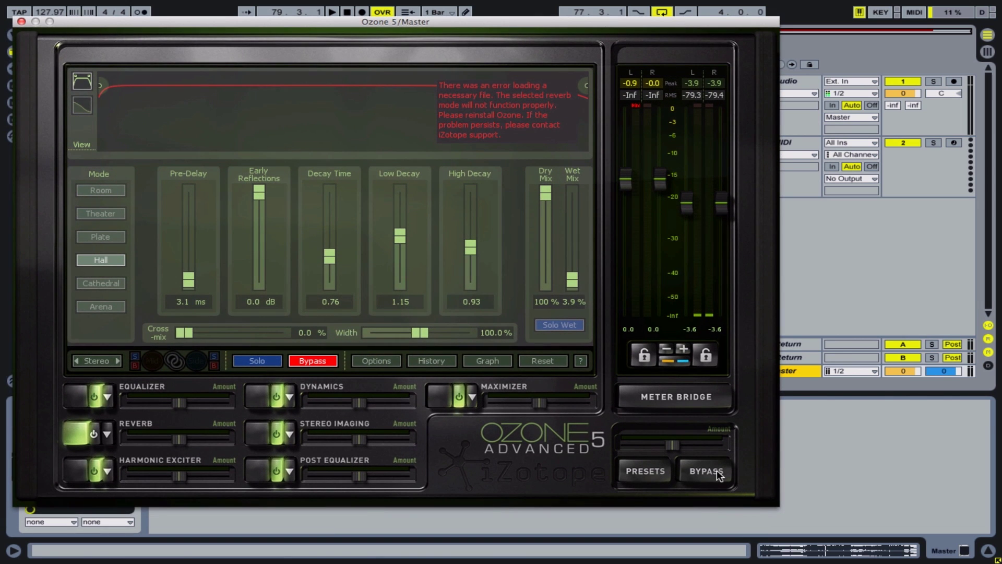
Compare the looped playback with all Ozone processing bypassed and active, leave the processing active, and close the plug-in window.
{"action": "left_click", "coordinate": [707, 471]}
{"action": "left_click_drag", "start_coordinate": [458, 23], "coordinate": [459, 87]}
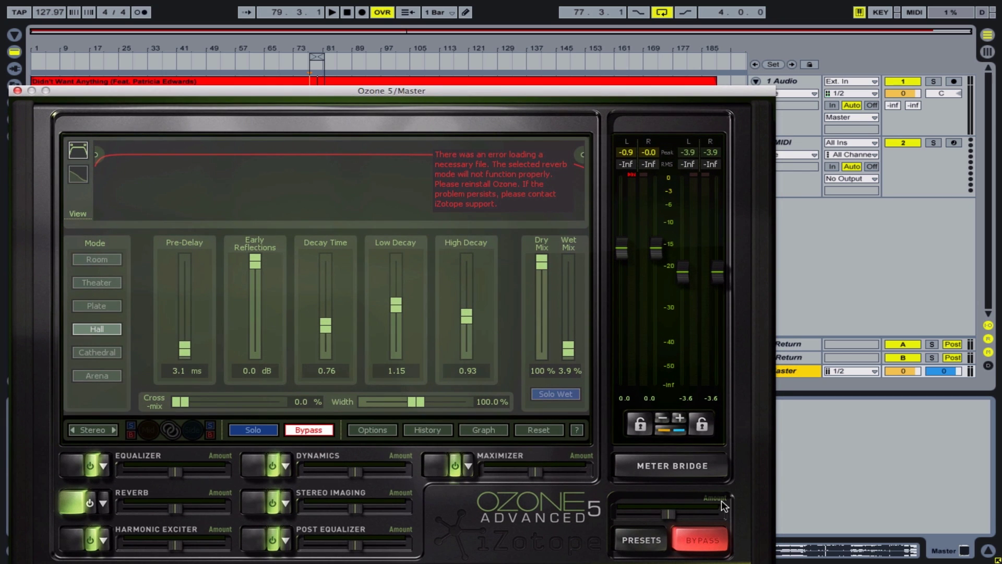
{"action": "key", "text": "space"}
{"action": "left_click_drag", "start_coordinate": [516, 92], "coordinate": [693, 7]}
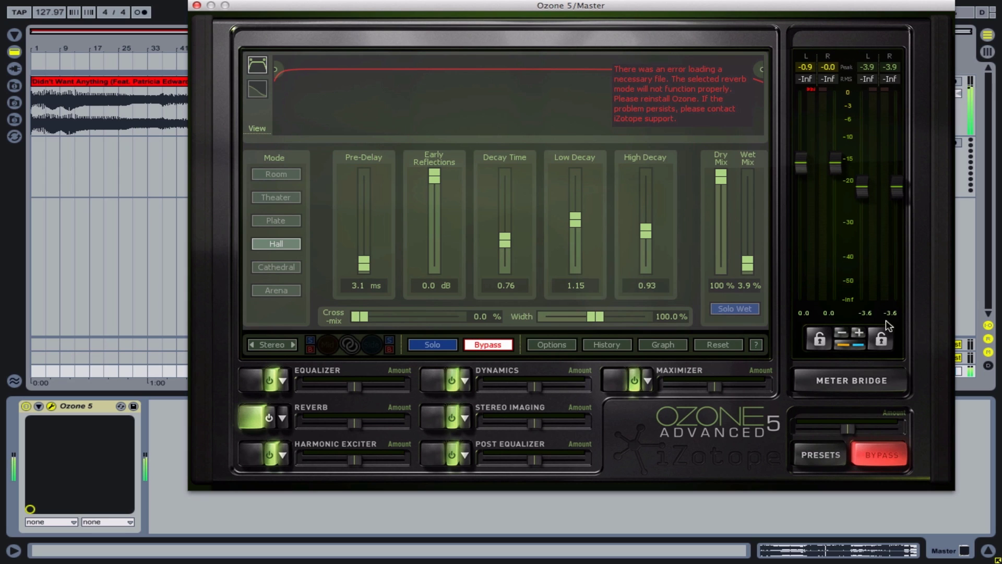
{"action": "left_click", "coordinate": [887, 456]}
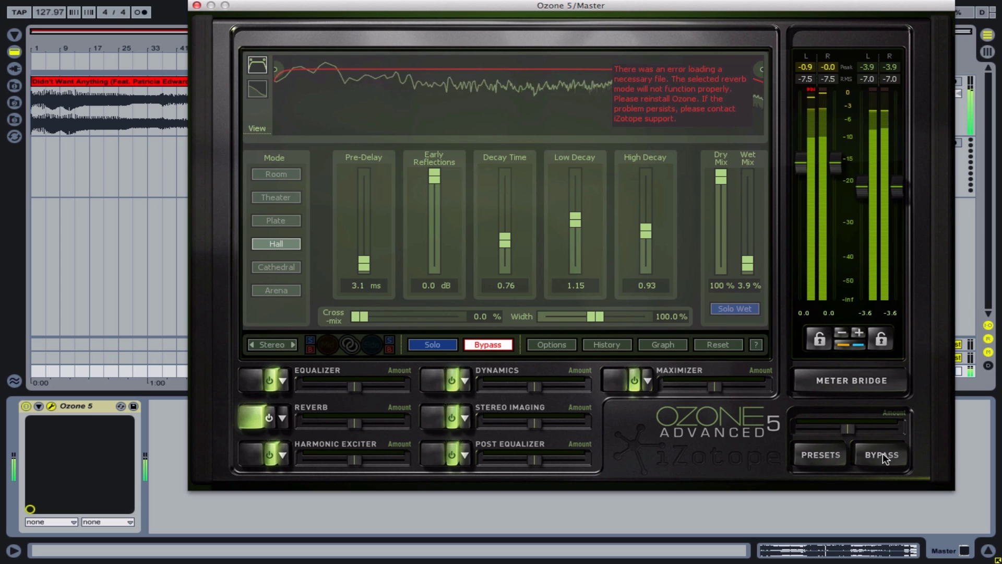
{"action": "left_click", "coordinate": [882, 456]}
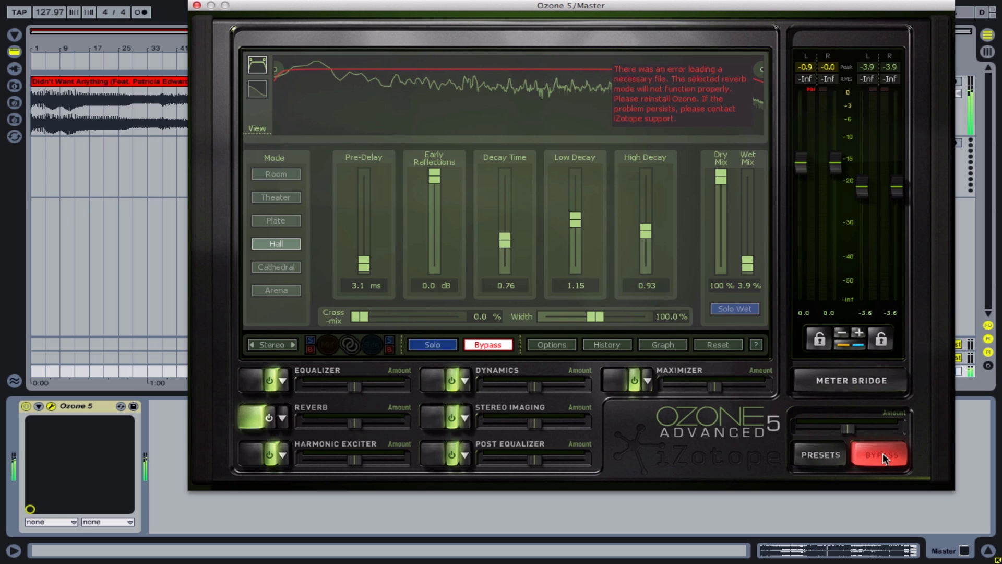
{"action": "left_click", "coordinate": [882, 455]}
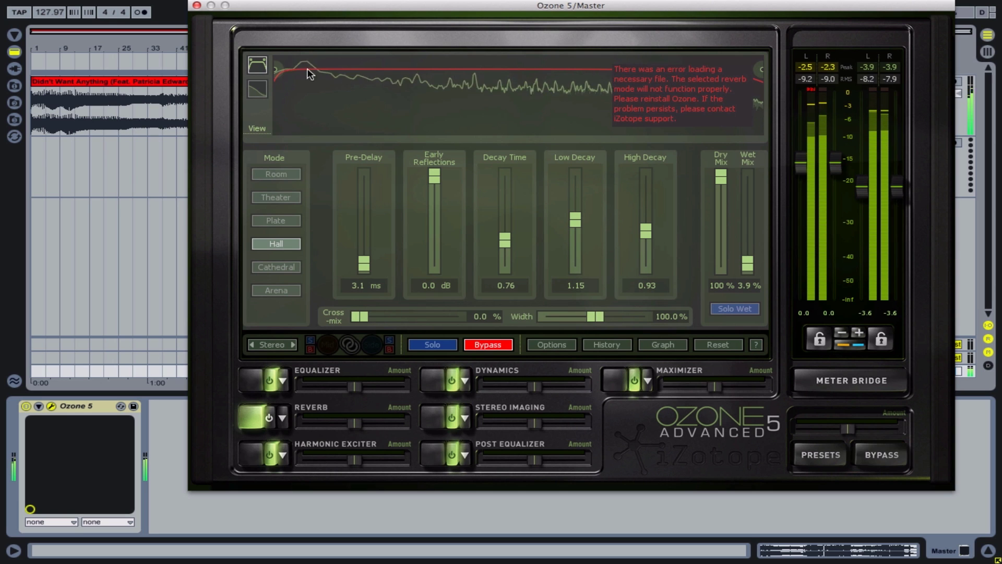
{"action": "left_click", "coordinate": [197, 6]}
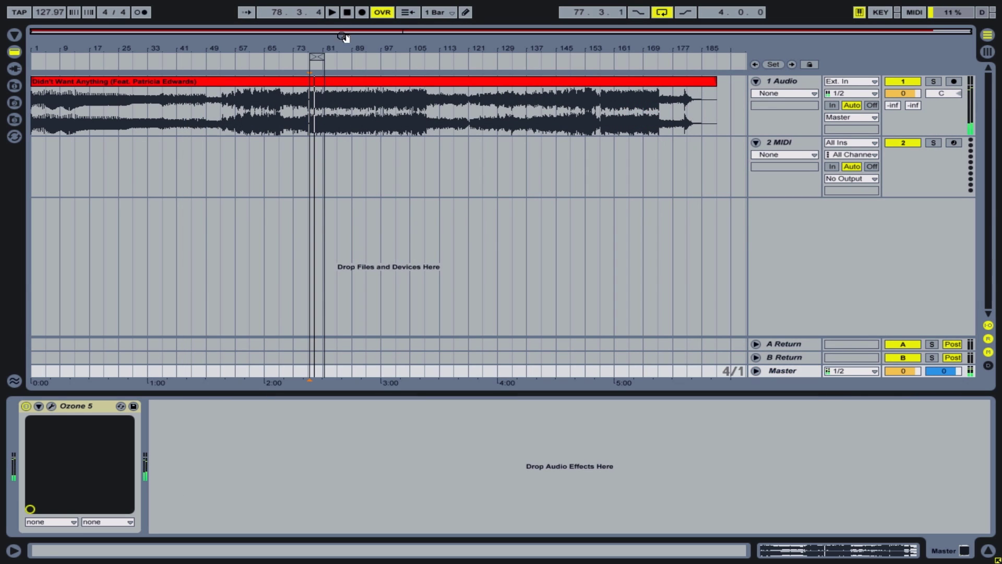